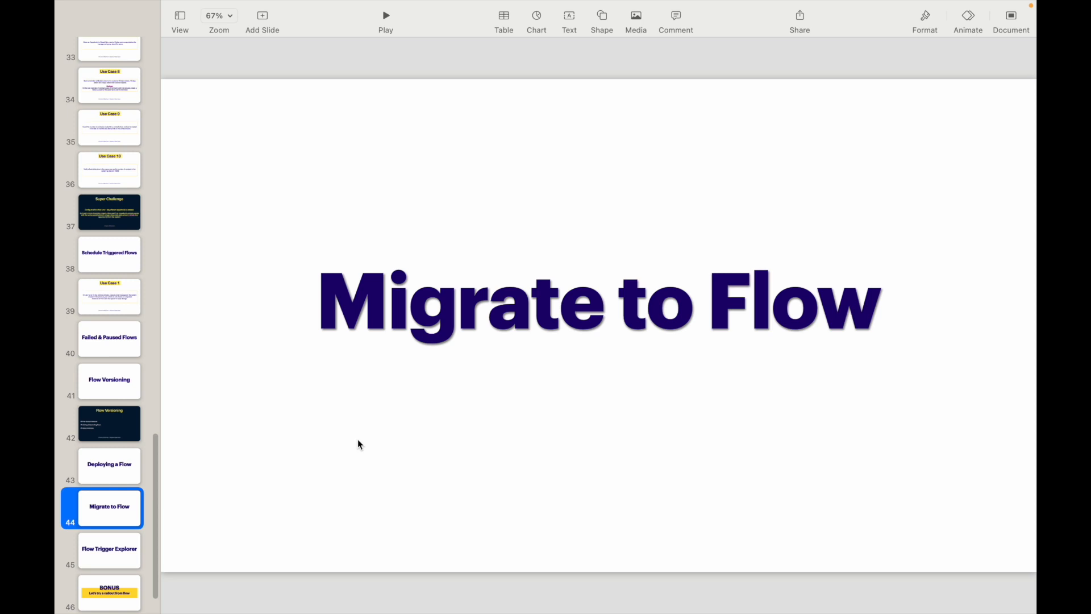
Switch from the Keynote 'Migrate to Flow' slide to the Salesforce Setup Home page.
{"action": "key", "text": "ctrl+Right"}
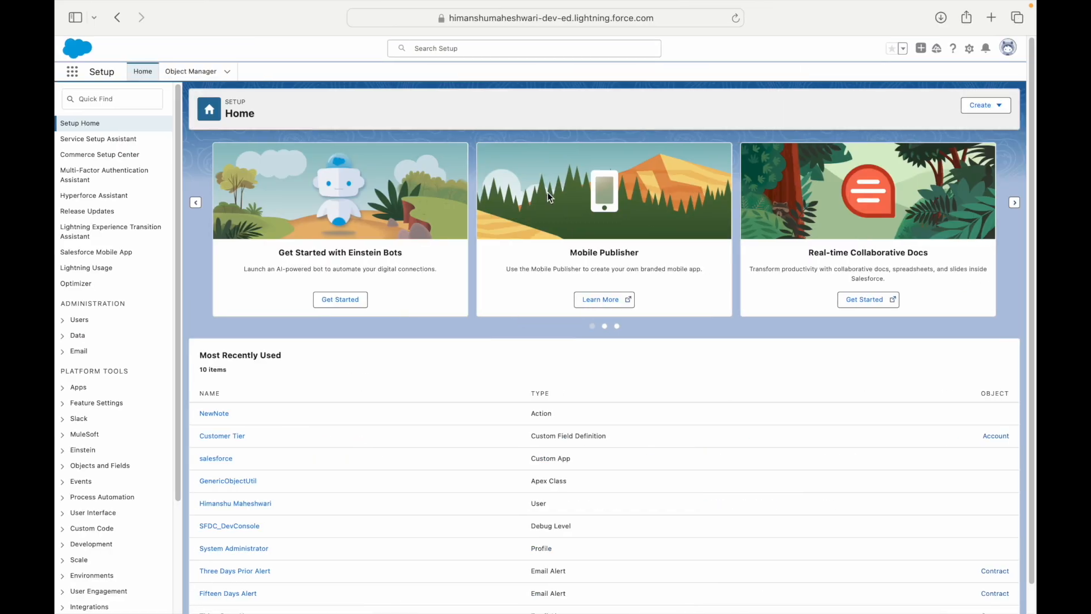
Search Quick Find for 'process' and open Process Builder, listing the 8 existing processes.
{"action": "mouse_move", "coordinate": [568, 1]}
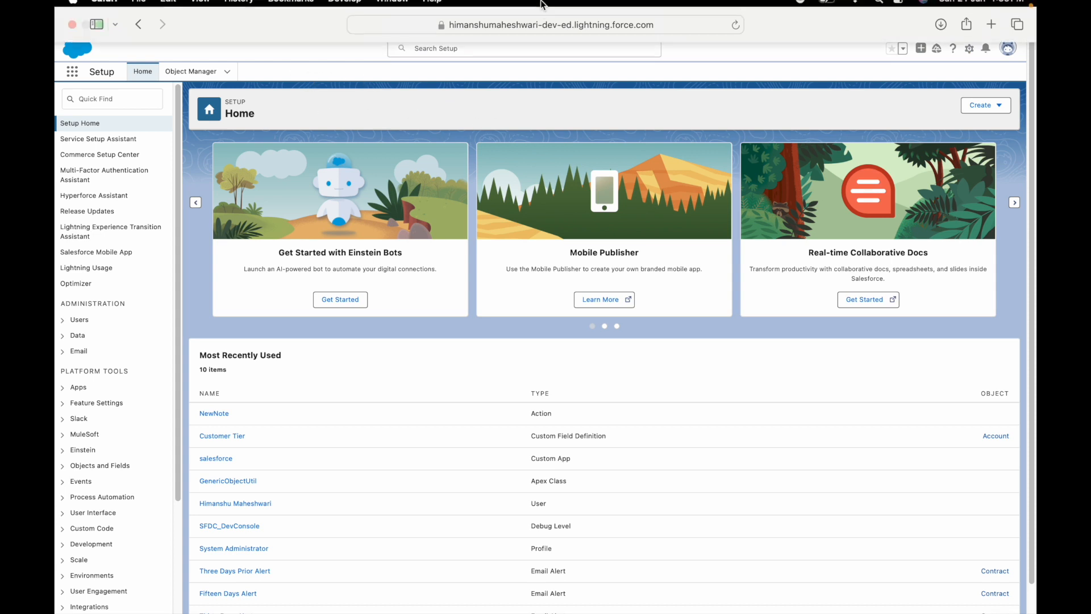
{"action": "left_click", "coordinate": [111, 100]}
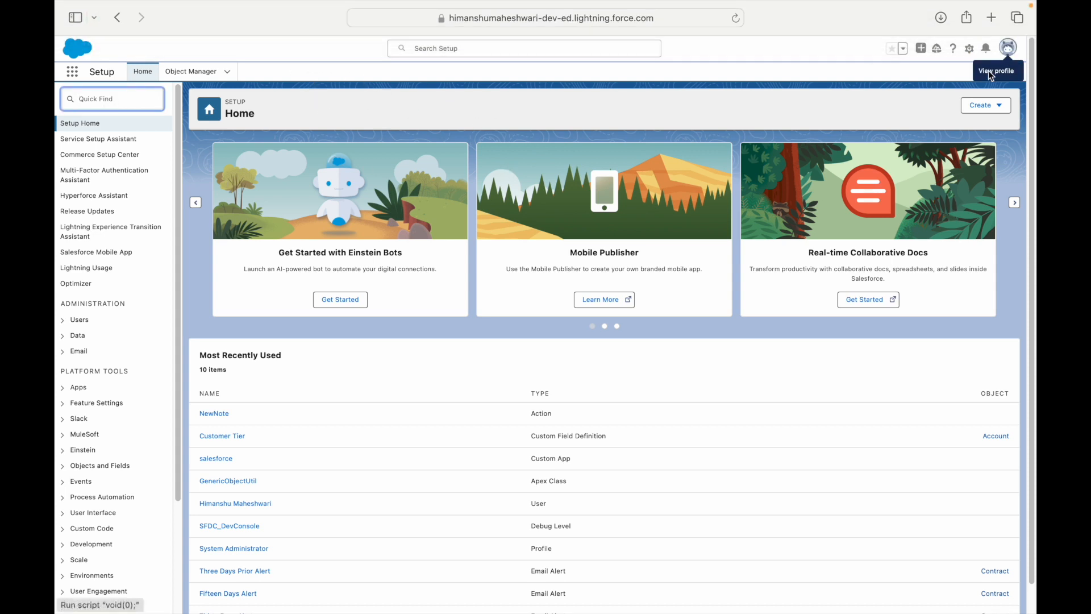
{"action": "type", "text": "process"}
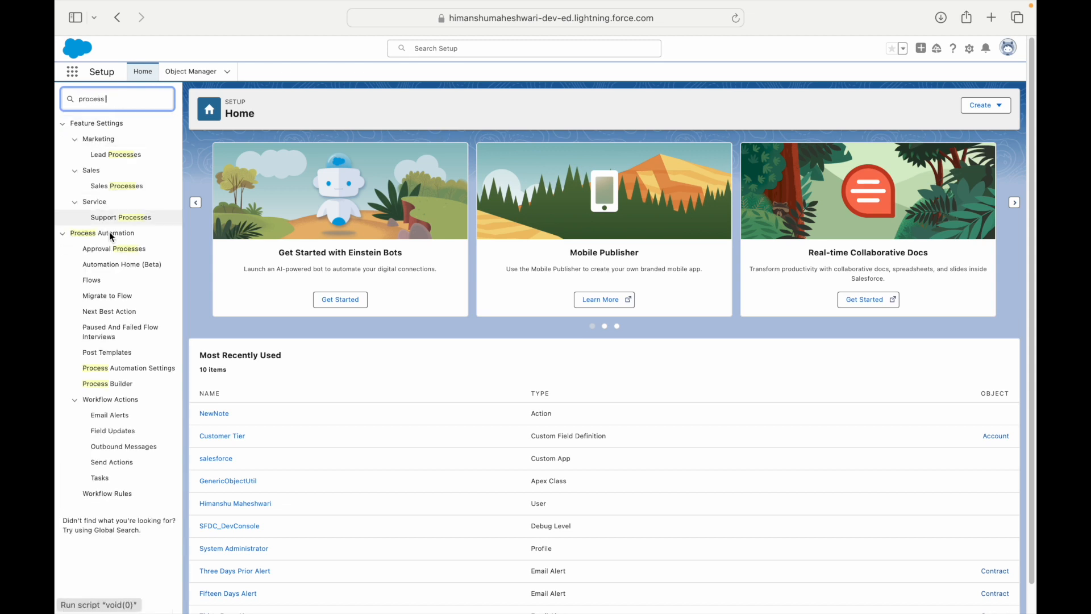
{"action": "left_click", "coordinate": [119, 384]}
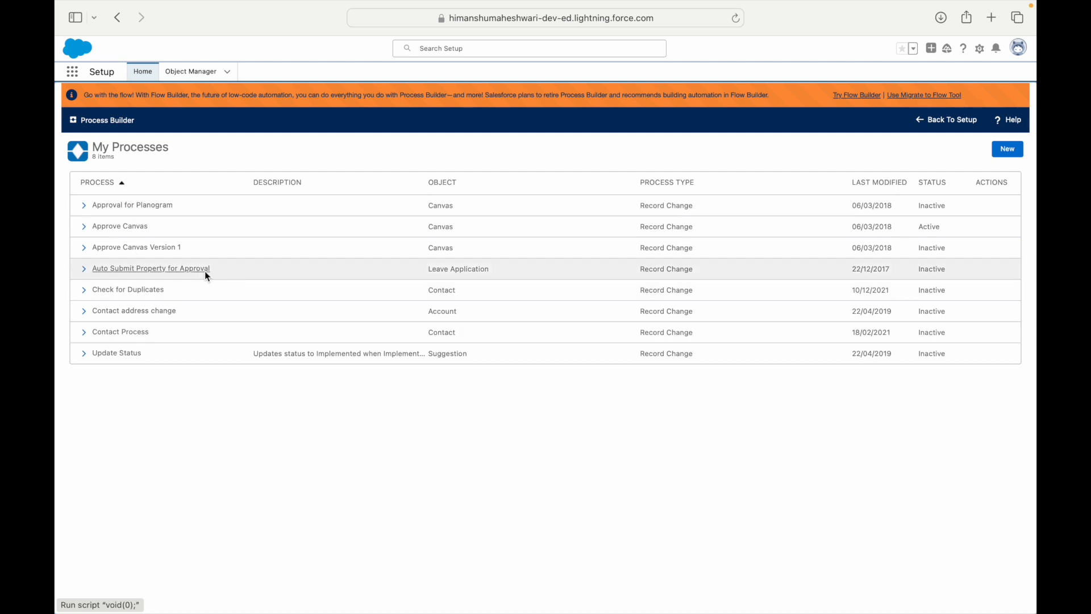
Open the Migrate to Flow tool in a new tab, browse both pages, and select Update Leave Status.
{"action": "left_click", "coordinate": [916, 96]}
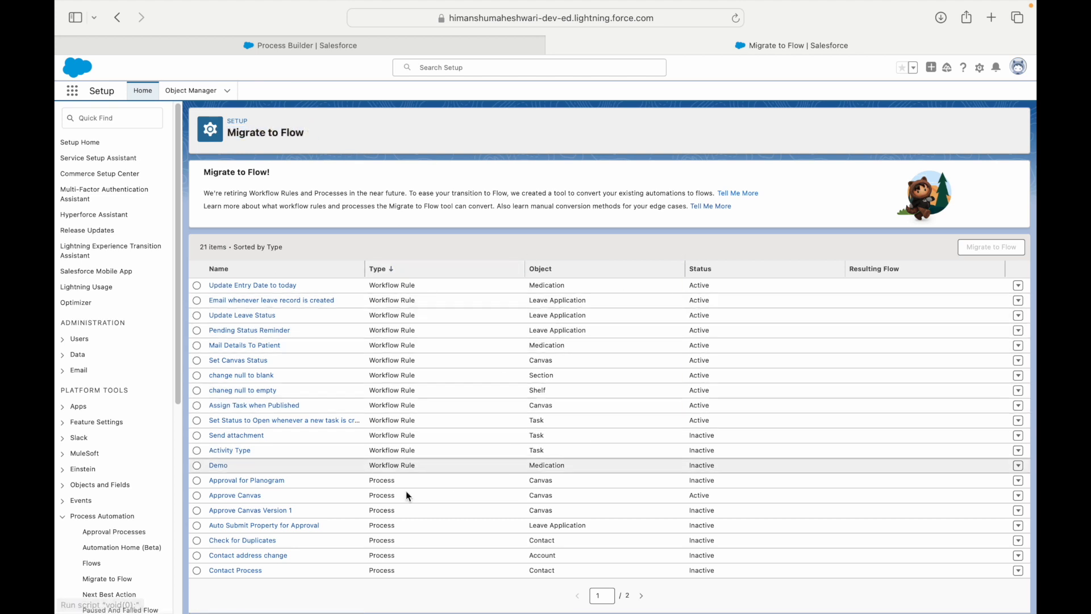
{"action": "left_click", "coordinate": [641, 595]}
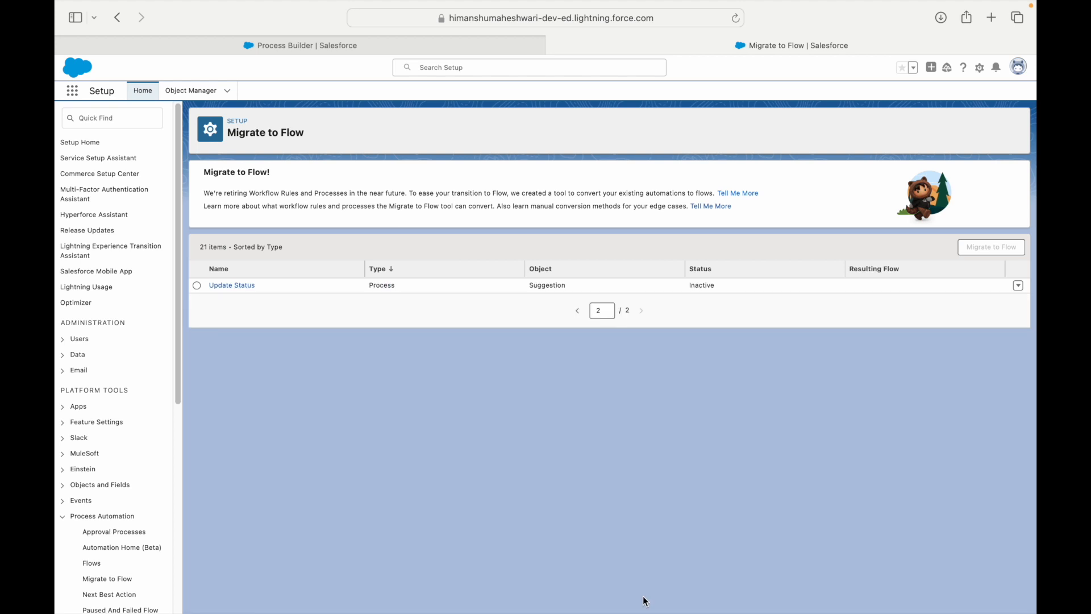
{"action": "left_click", "coordinate": [577, 310]}
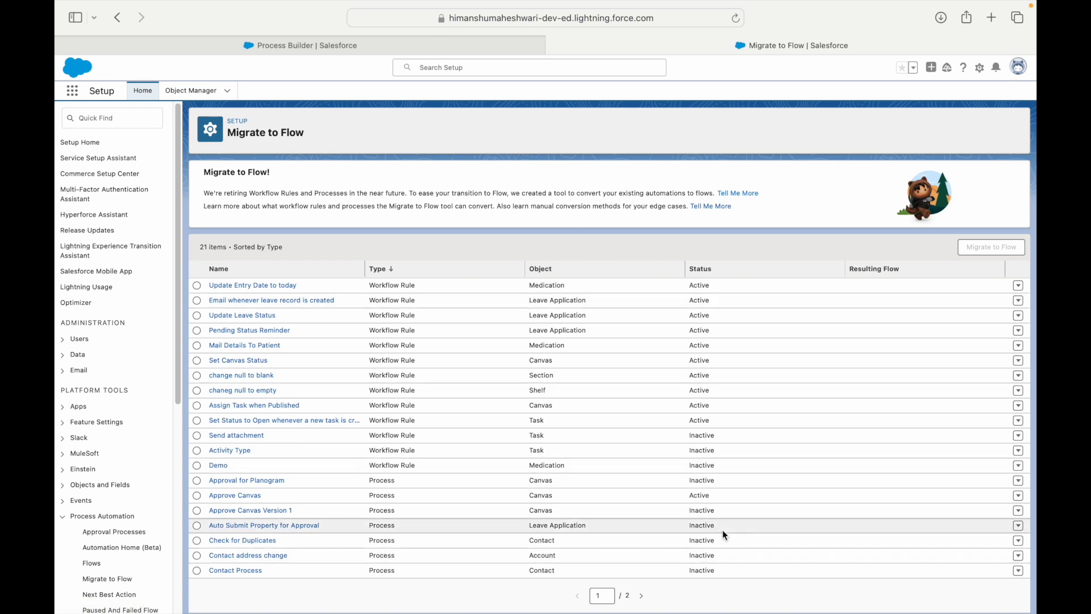
{"action": "left_click", "coordinate": [196, 315]}
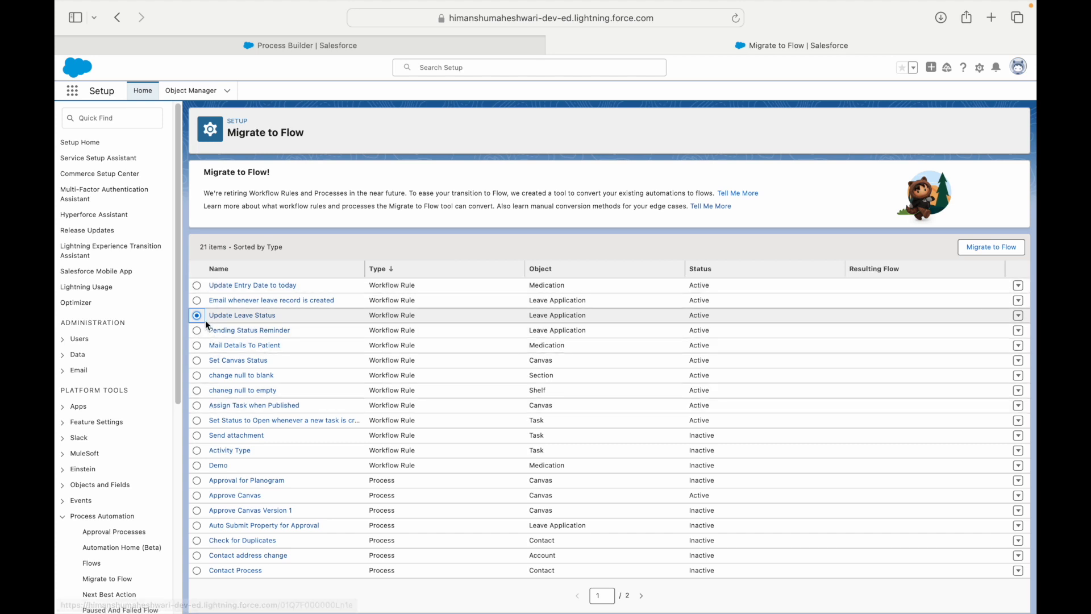
Migrate Update Leave Status to a flow, switch activations so the new flow is active, and close the details.
{"action": "left_click", "coordinate": [976, 248]}
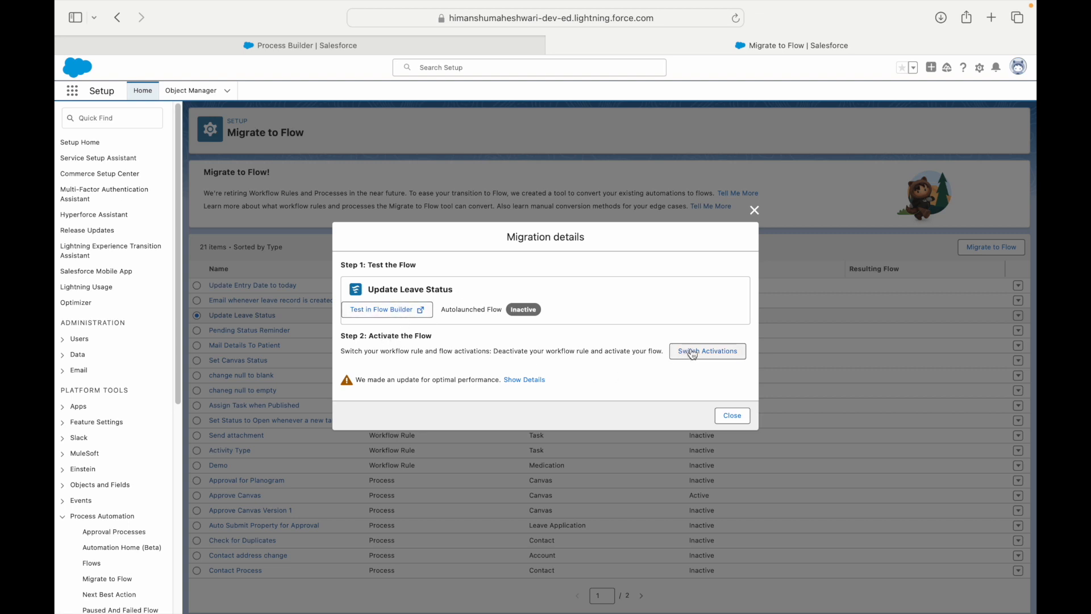
{"action": "left_click_drag", "start_coordinate": [381, 351], "coordinate": [485, 350]}
{"action": "left_click", "coordinate": [491, 351]}
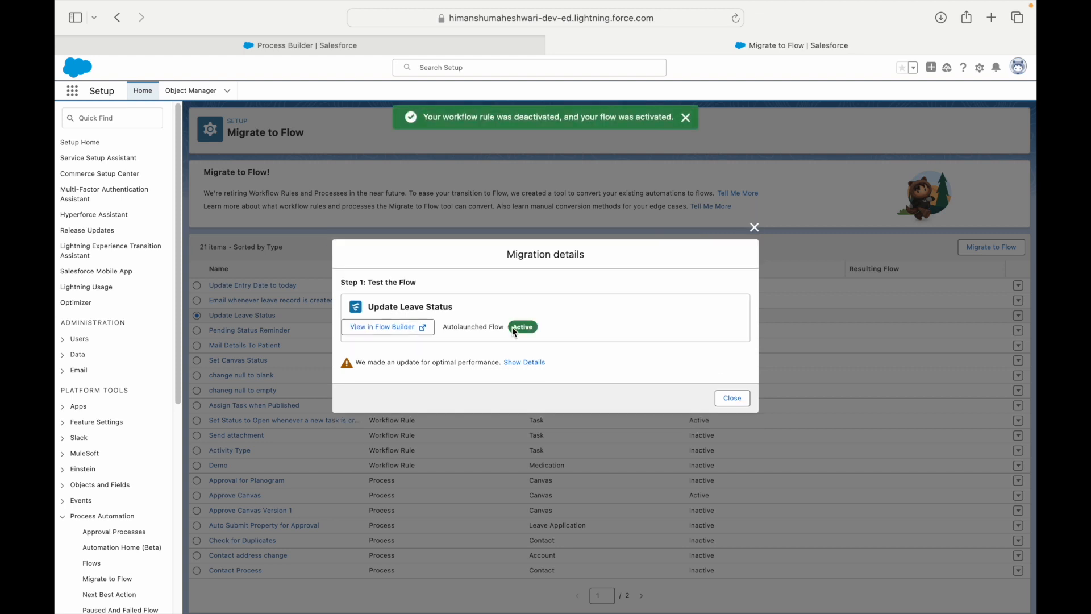
{"action": "left_click_drag", "start_coordinate": [457, 326], "coordinate": [507, 326]}
{"action": "left_click", "coordinate": [477, 331]}
{"action": "left_click_drag", "start_coordinate": [371, 305], "coordinate": [462, 303]}
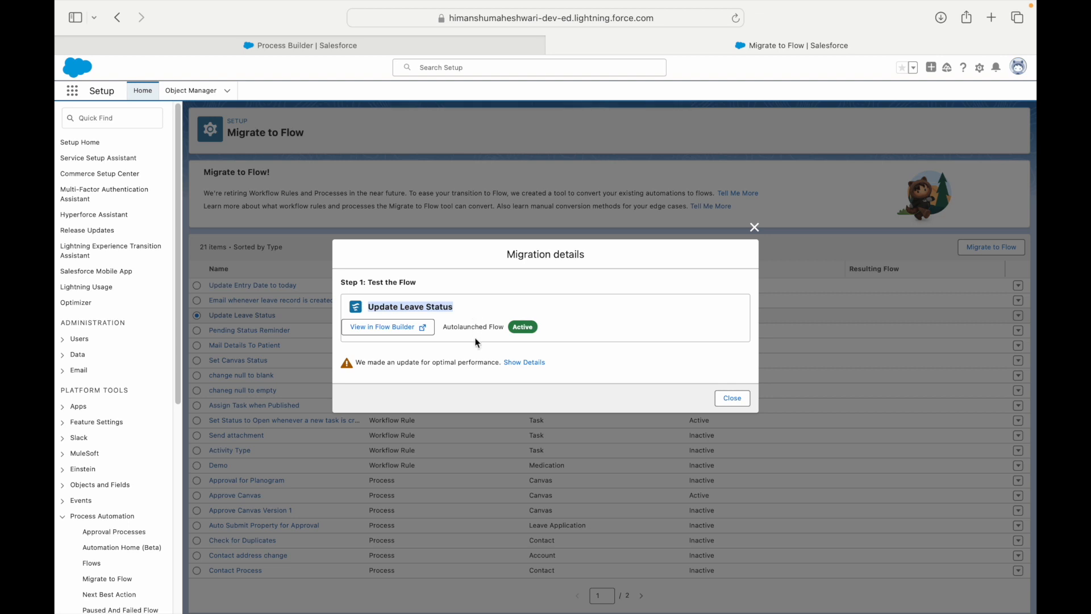
{"action": "left_click", "coordinate": [733, 398]}
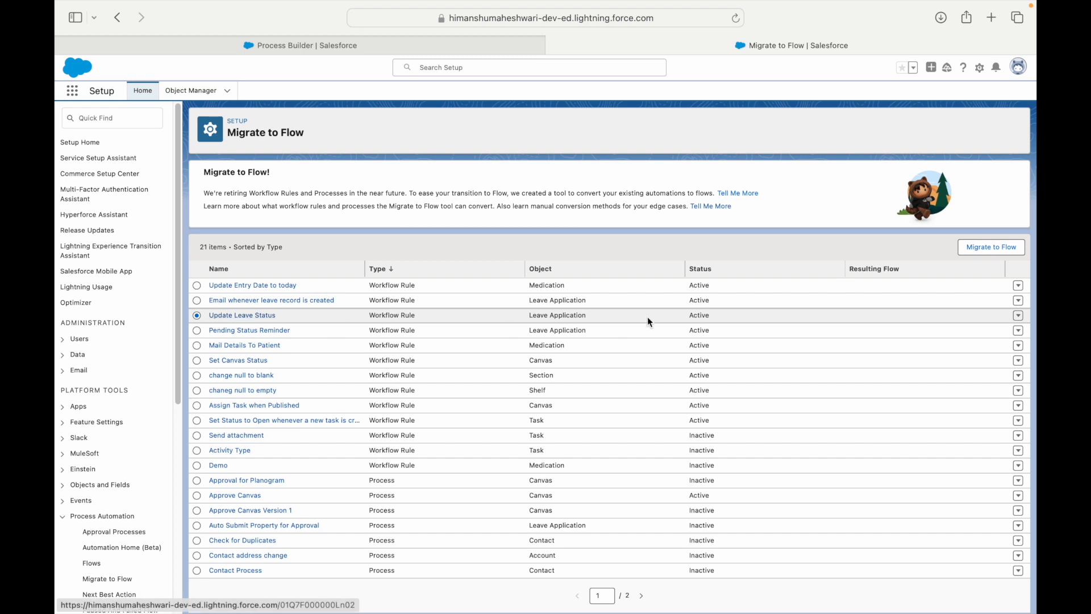
Reload the Migrate to Flow list and open the resulting Update Leave Status flow in Flow Builder.
{"action": "left_click", "coordinate": [697, 317]}
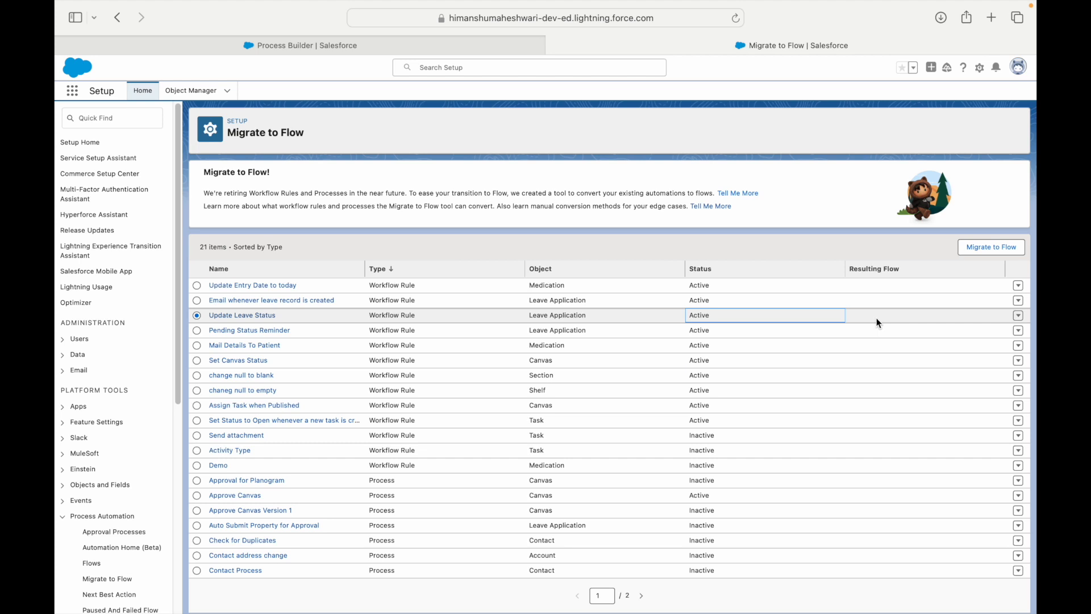
{"action": "left_click", "coordinate": [813, 180]}
{"action": "key", "text": "super+r"}
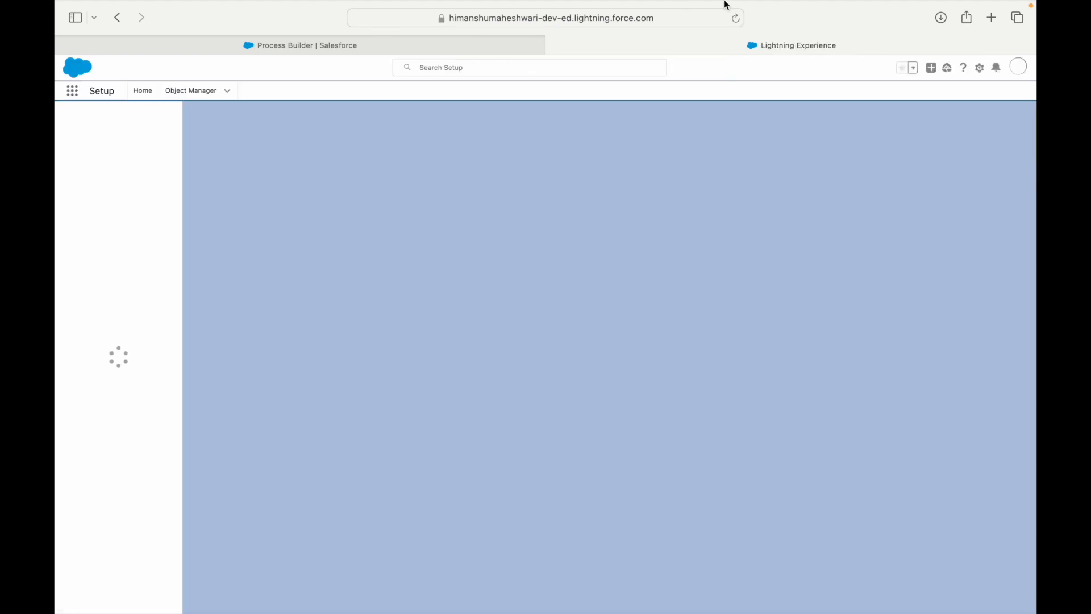
{"action": "mouse_move", "coordinate": [718, 2]}
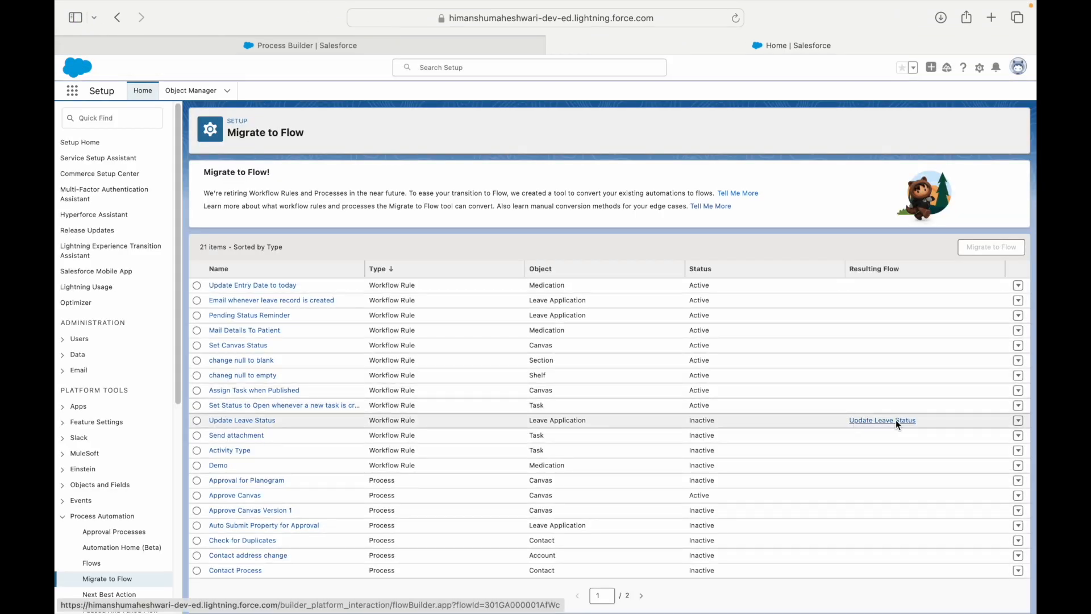
{"action": "left_click", "coordinate": [709, 421]}
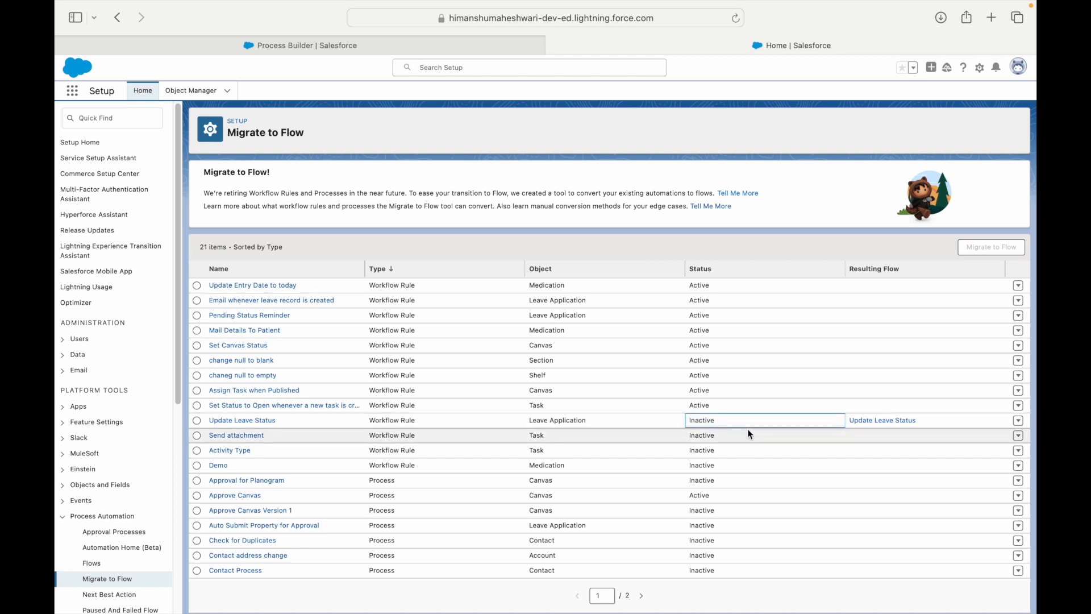
{"action": "left_click", "coordinate": [876, 421]}
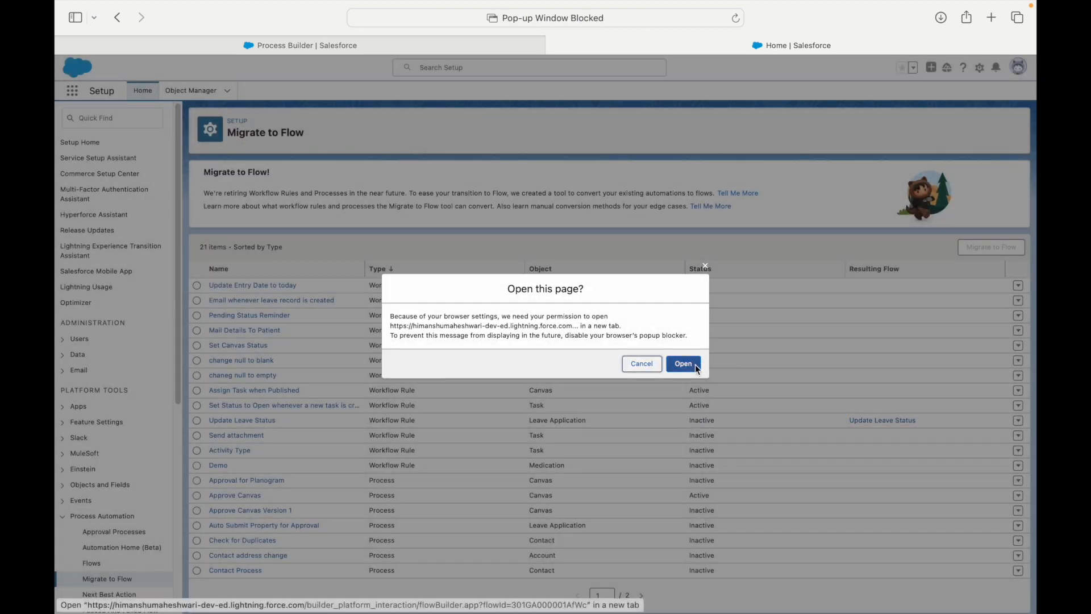
{"action": "left_click", "coordinate": [680, 363]}
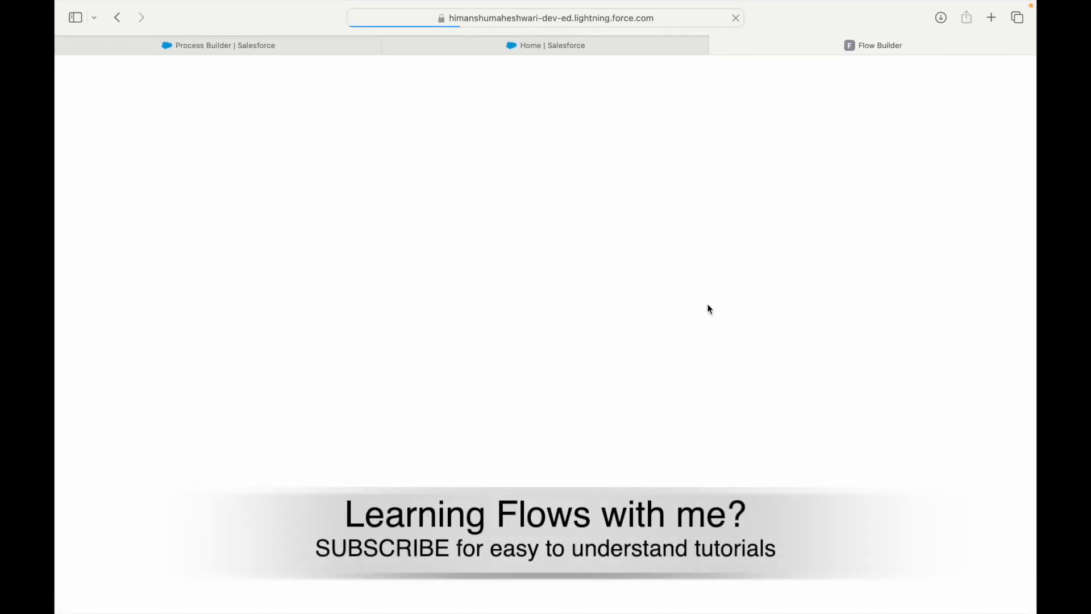
{"action": "mouse_move", "coordinate": [506, 5]}
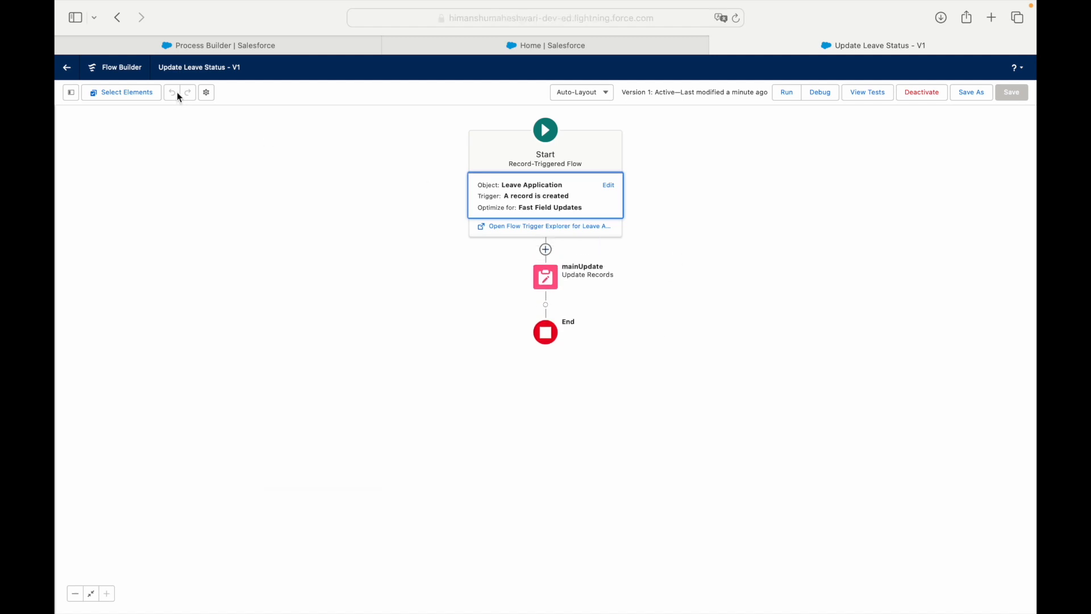
Open the mainUpdate element and inspect its triggering-record option, field and value settings.
{"action": "left_click_drag", "start_coordinate": [159, 68], "coordinate": [247, 68]}
{"action": "left_click", "coordinate": [245, 63]}
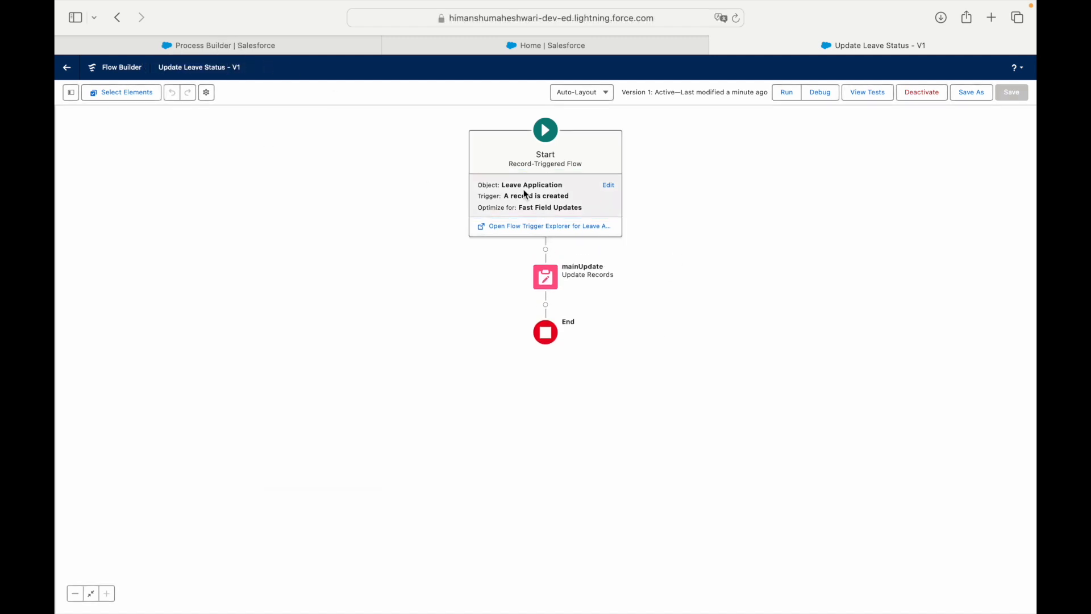
{"action": "double_click", "coordinate": [544, 275]}
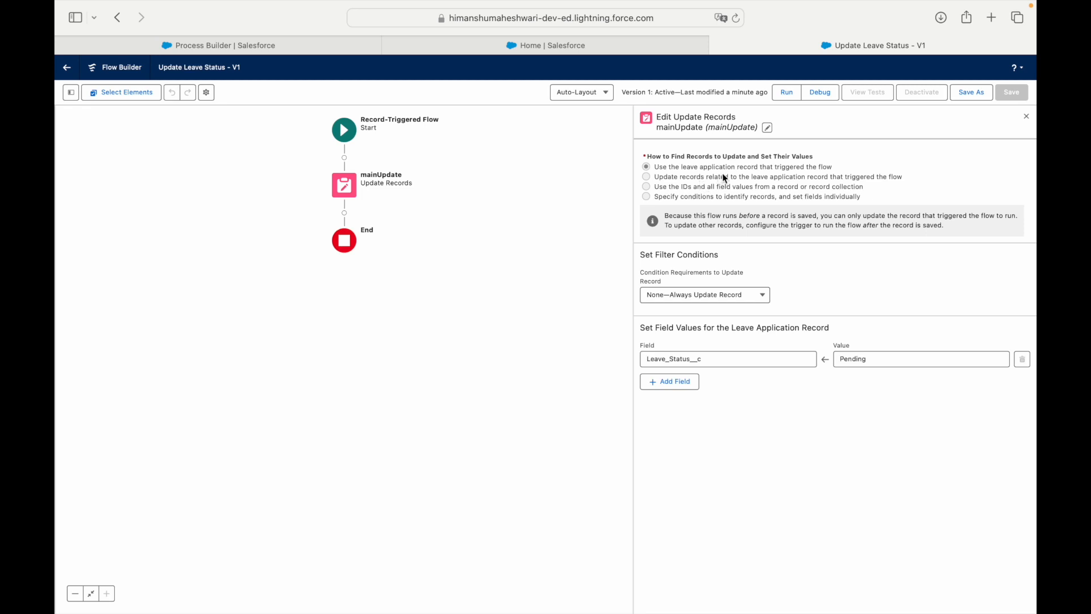
{"action": "left_click_drag", "start_coordinate": [661, 170], "coordinate": [719, 169]}
{"action": "left_click", "coordinate": [651, 359]}
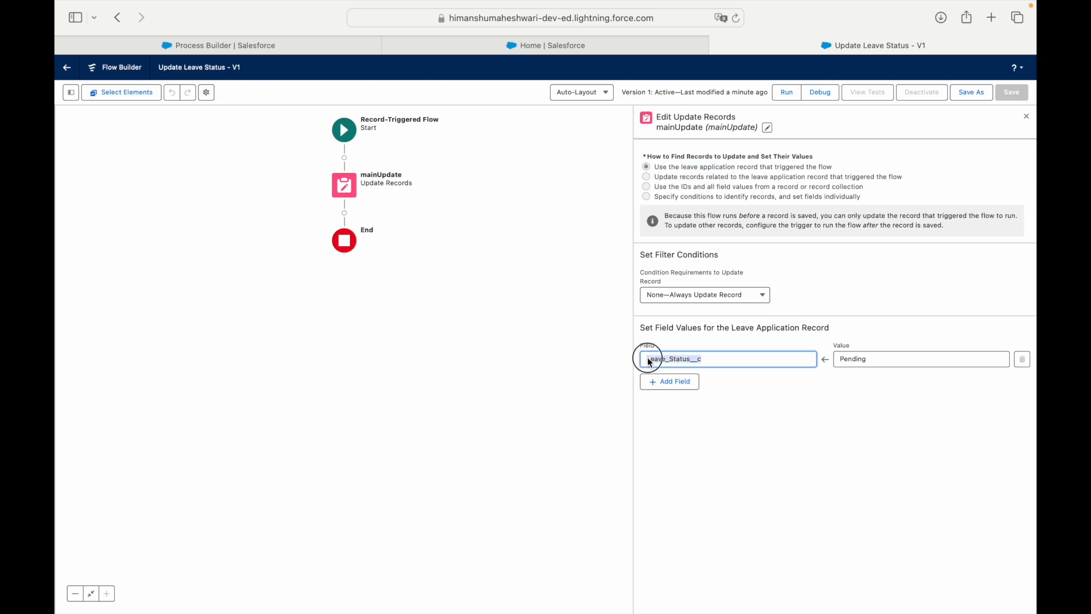
{"action": "left_click", "coordinate": [862, 360]}
{"action": "left_click", "coordinate": [736, 368]}
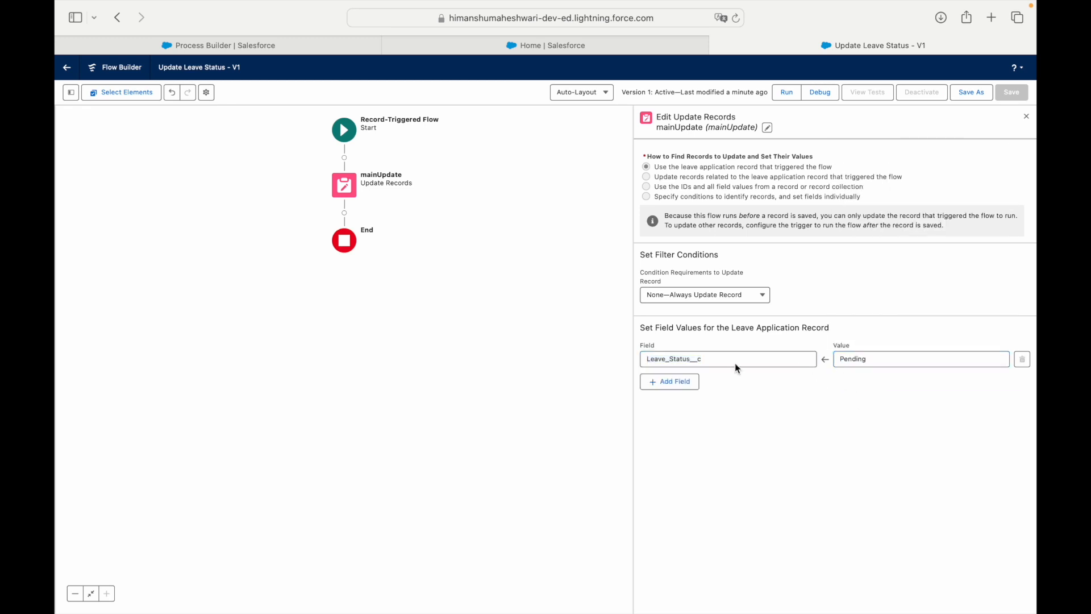
Note the Leave_Status__c field being set to Pending, close the panel, and return to Migrate to Flow.
{"action": "left_click_drag", "start_coordinate": [733, 363], "coordinate": [651, 359]}
{"action": "left_click", "coordinate": [752, 411]}
{"action": "left_click", "coordinate": [1026, 115]}
{"action": "left_click", "coordinate": [602, 45]}
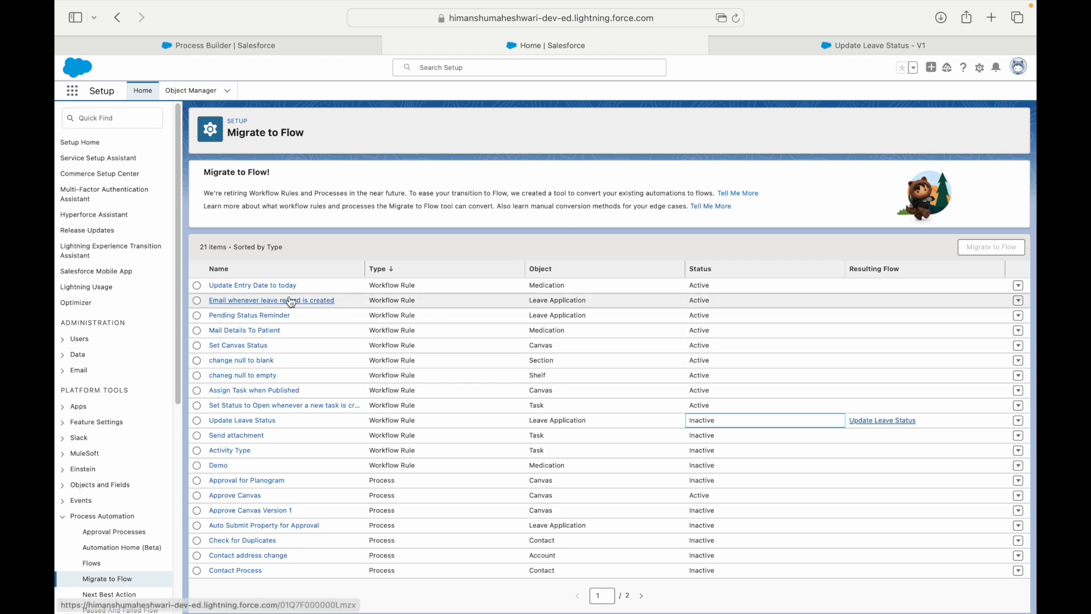
Sort the Migrate to Flow list by Object, glancing at the migrated flow tab in between.
{"action": "left_click", "coordinate": [543, 269]}
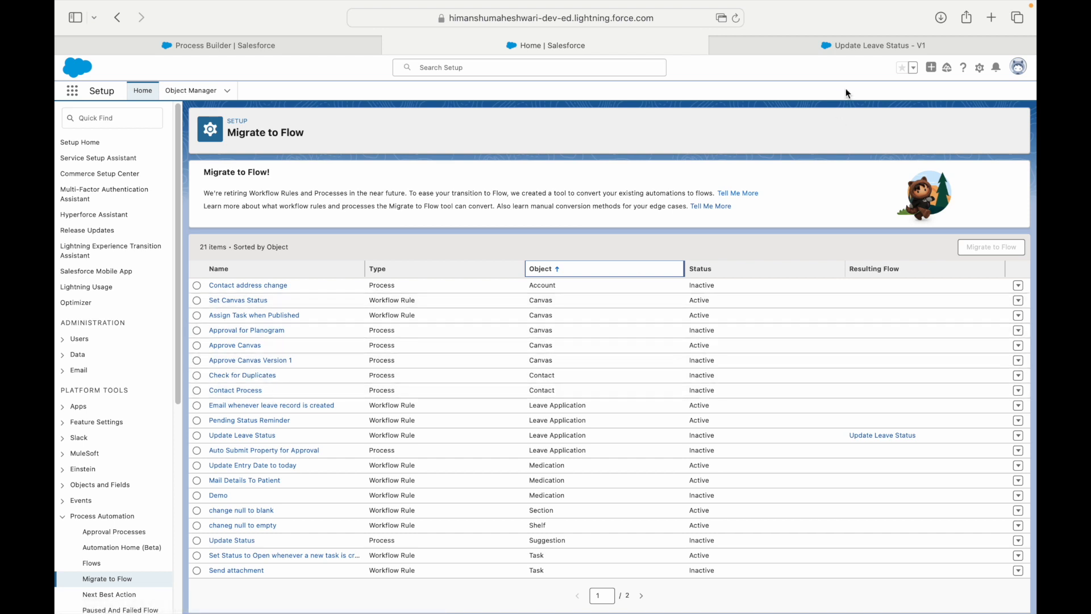
{"action": "left_click", "coordinate": [831, 46]}
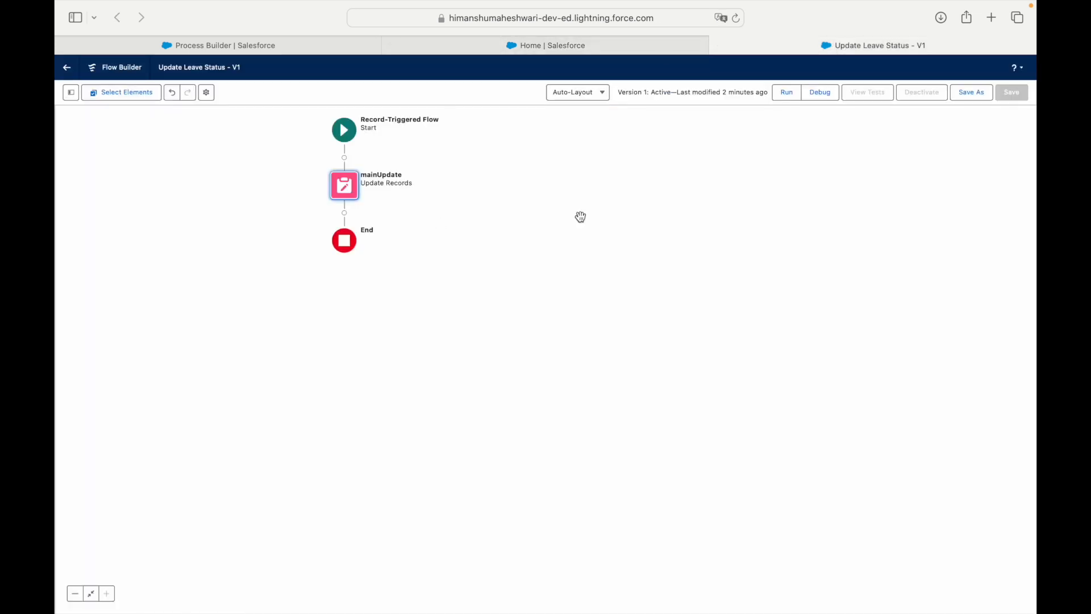
{"action": "left_click", "coordinate": [559, 47]}
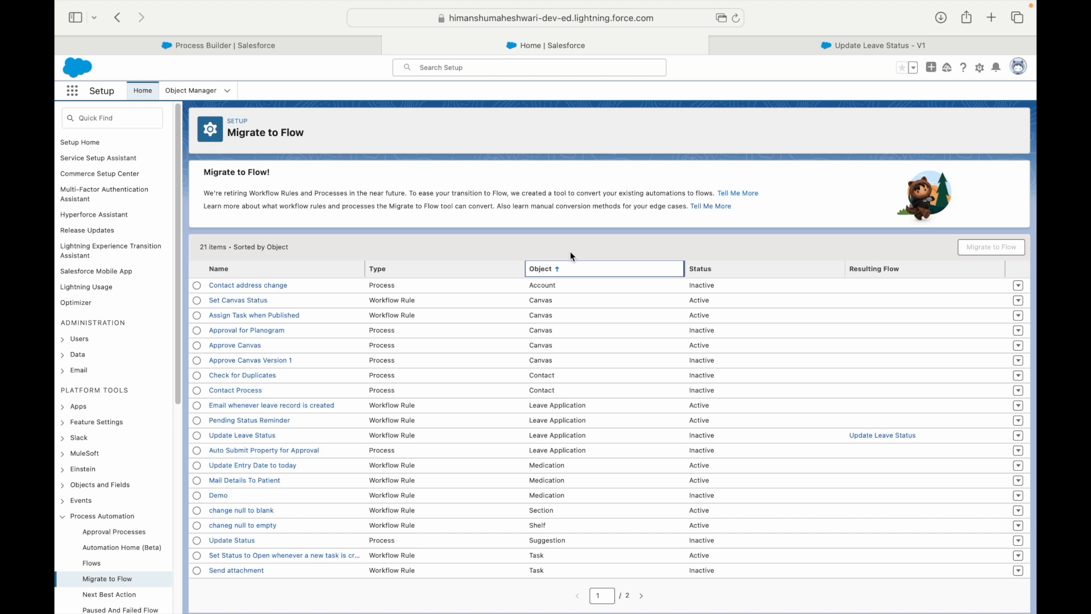
{"action": "left_click", "coordinate": [625, 134]}
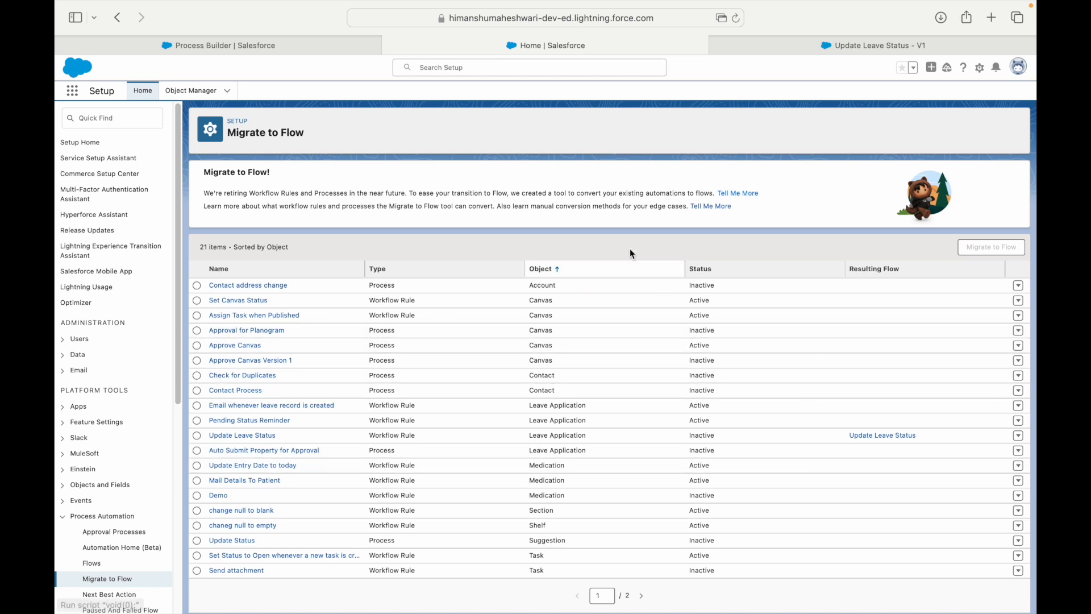
{"action": "left_click", "coordinate": [812, 46]}
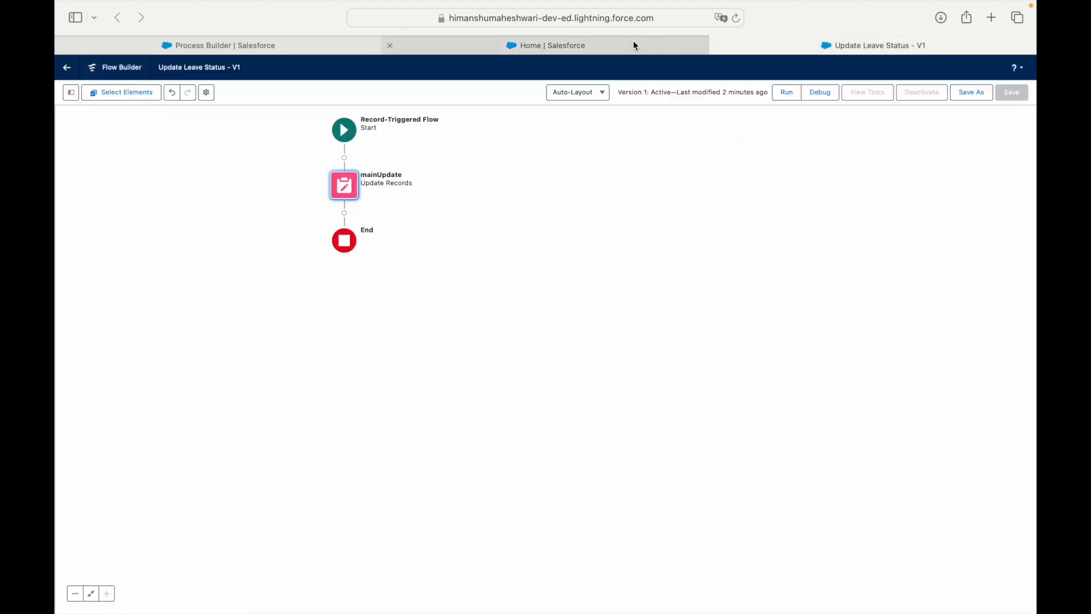
{"action": "left_click", "coordinate": [632, 44]}
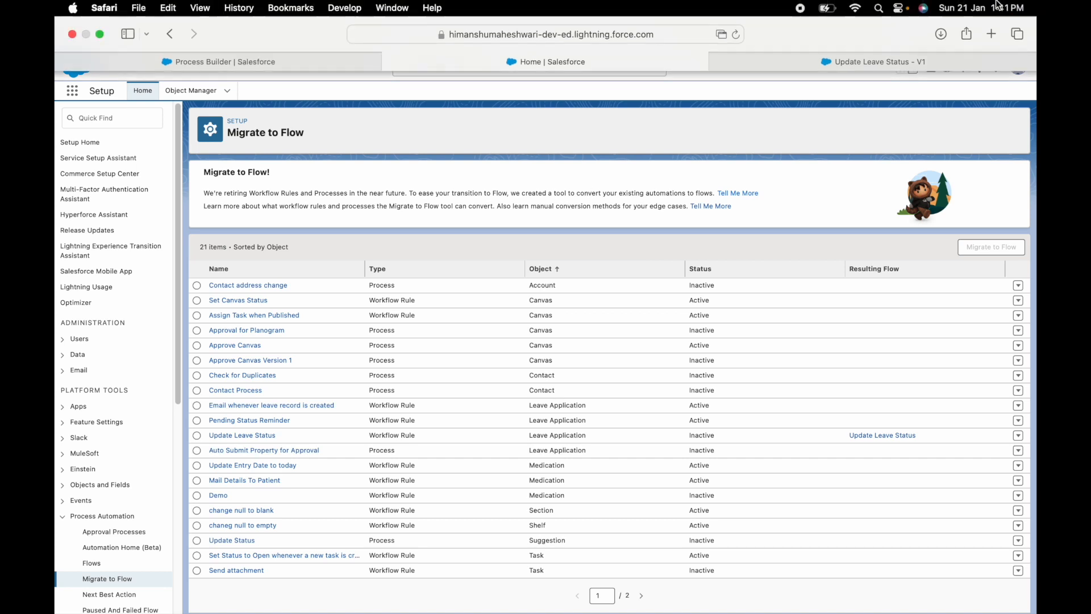
Review the flow's Start trigger details, then go back to Keynote slide 44, Migrate to Flow.
{"action": "left_click", "coordinate": [907, 57]}
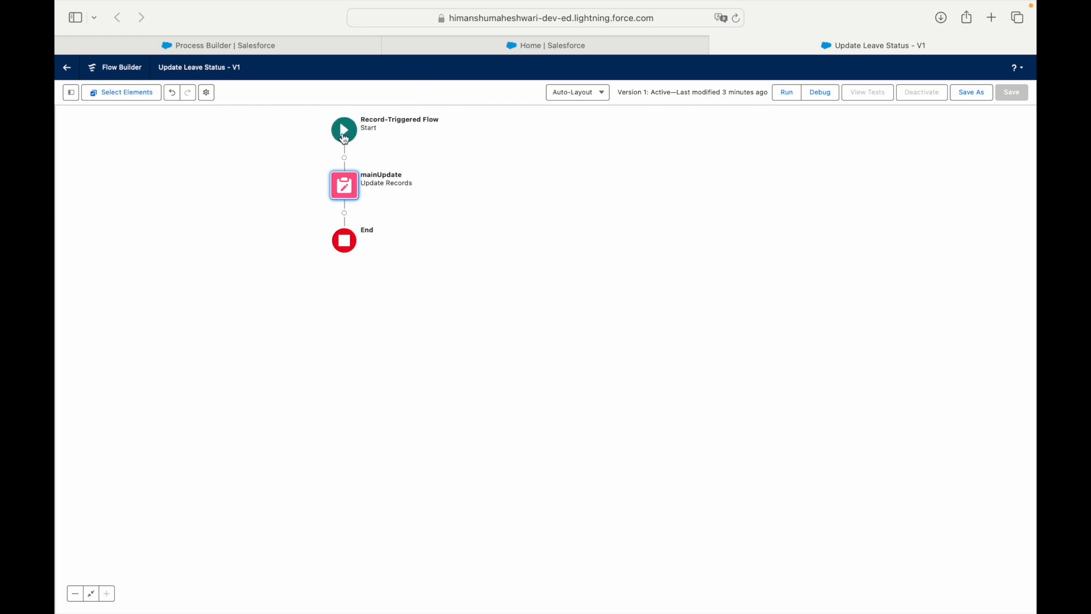
{"action": "left_click", "coordinate": [345, 136]}
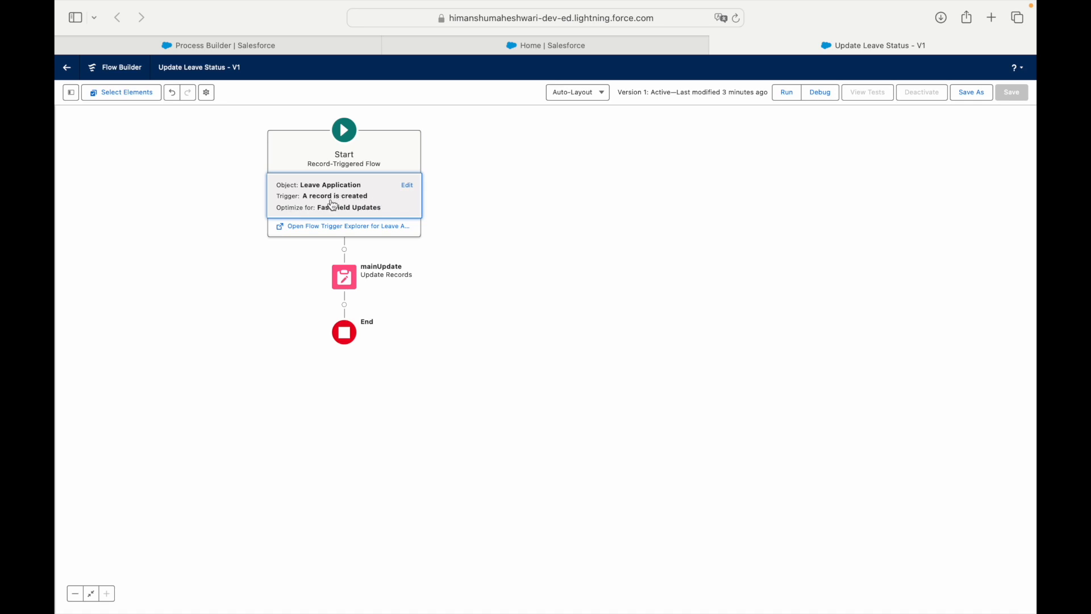
{"action": "left_click", "coordinate": [544, 183]}
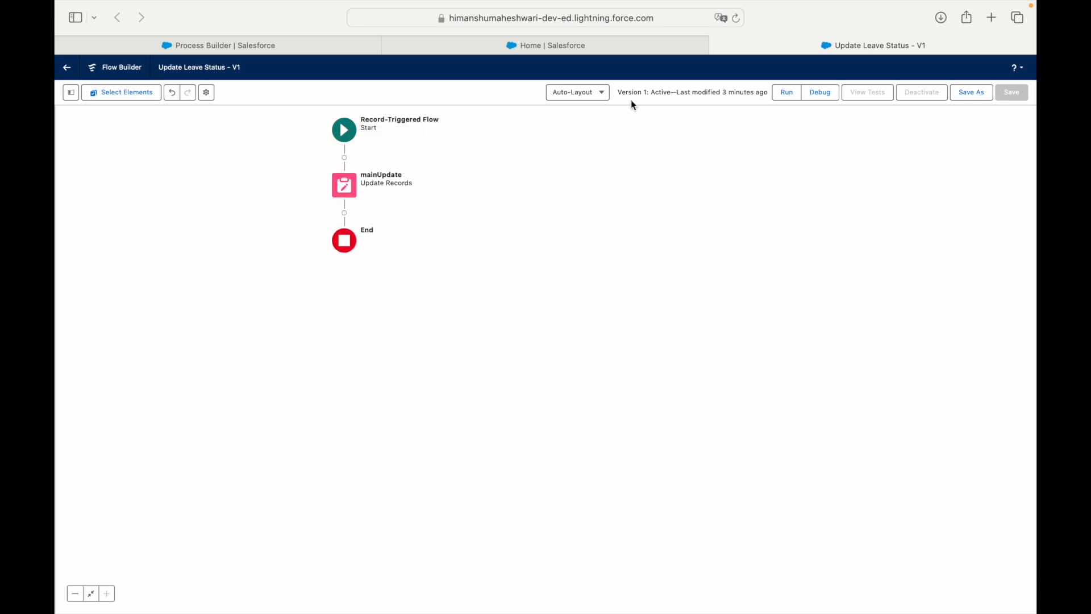
{"action": "left_click", "coordinate": [602, 56]}
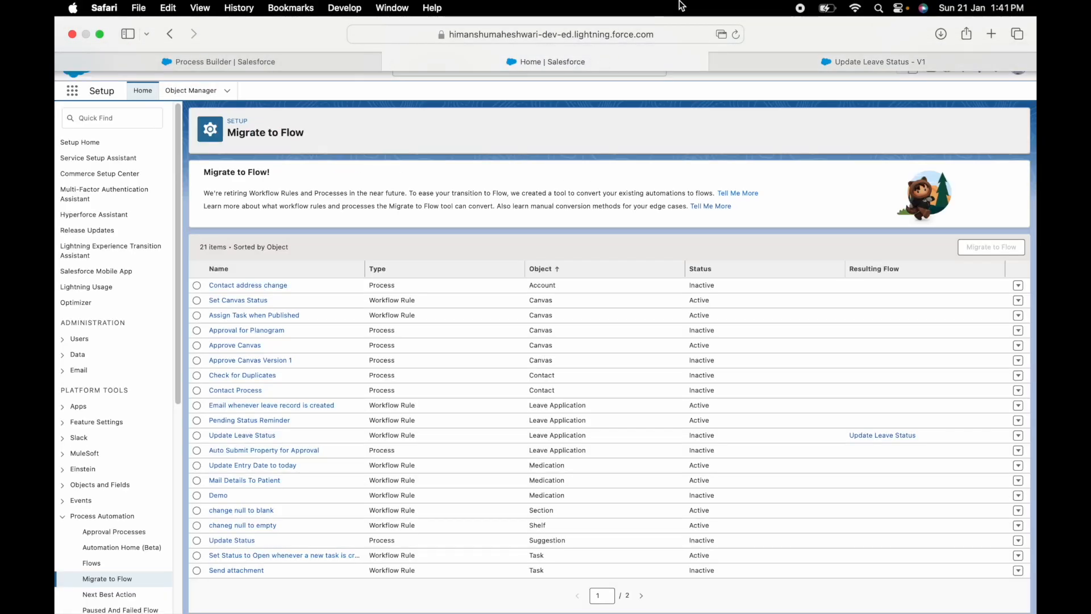
{"action": "key", "text": "ctrl+Left"}
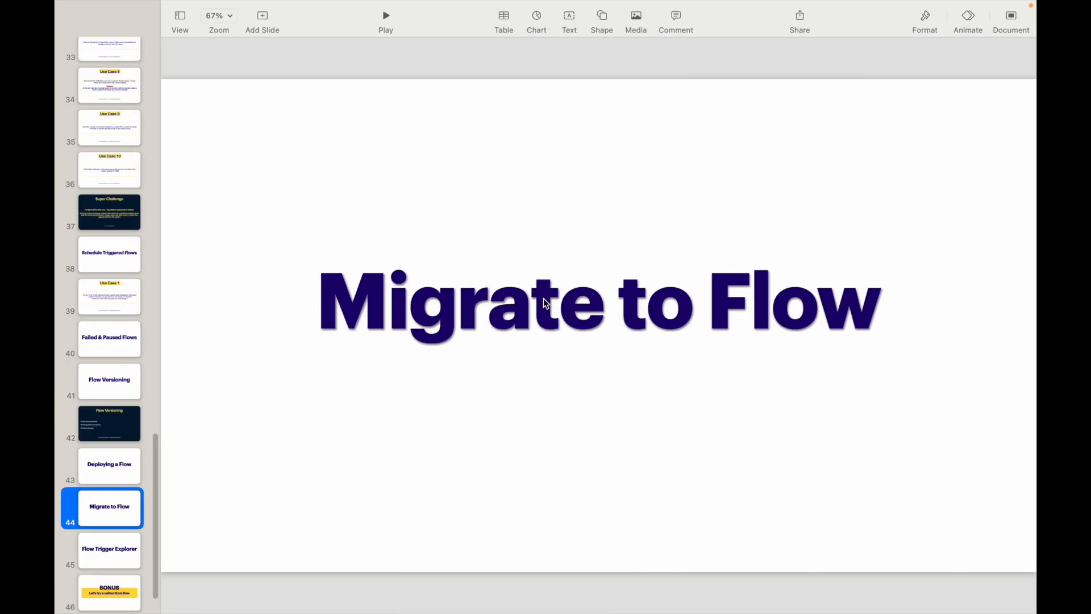